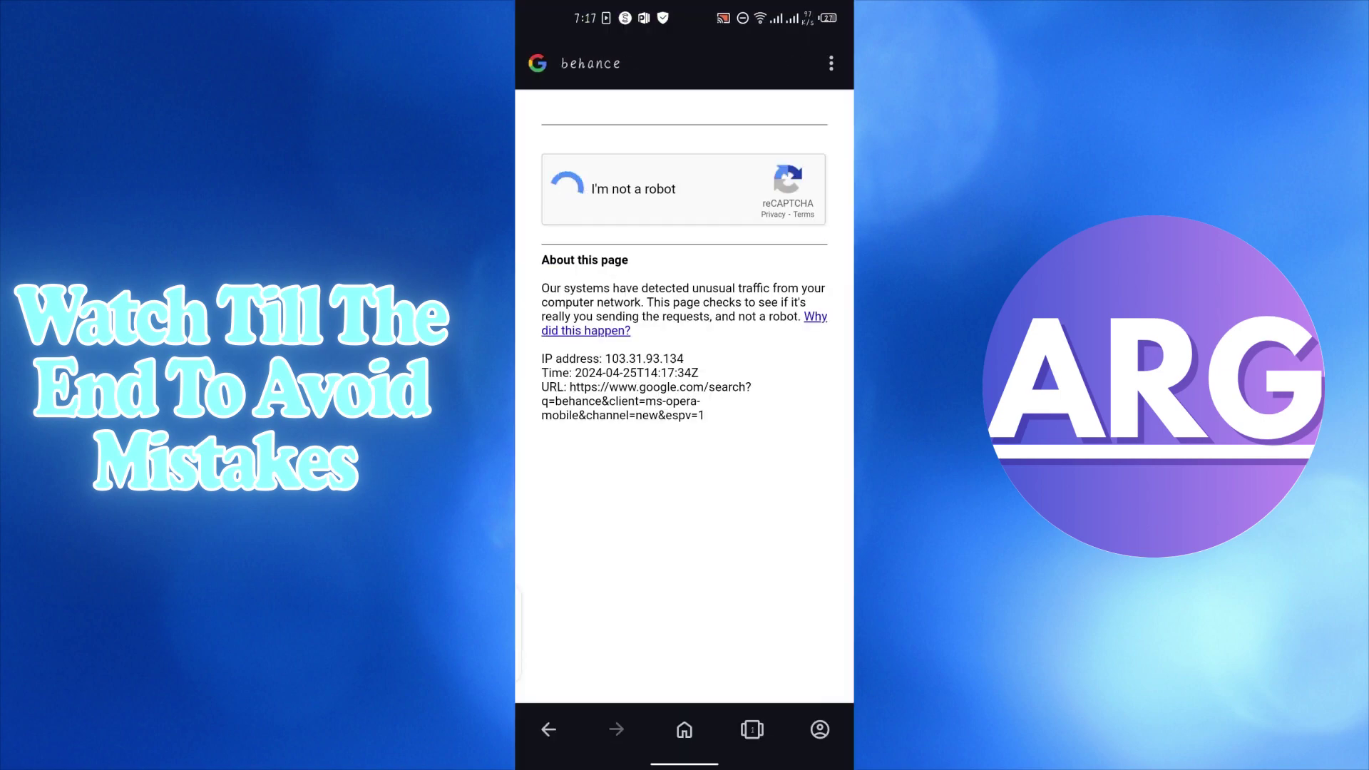
Pass the reCAPTCHA 'I'm not a robot' check so Behance can load.
{"action": "left_click", "coordinate": [555, 316]}
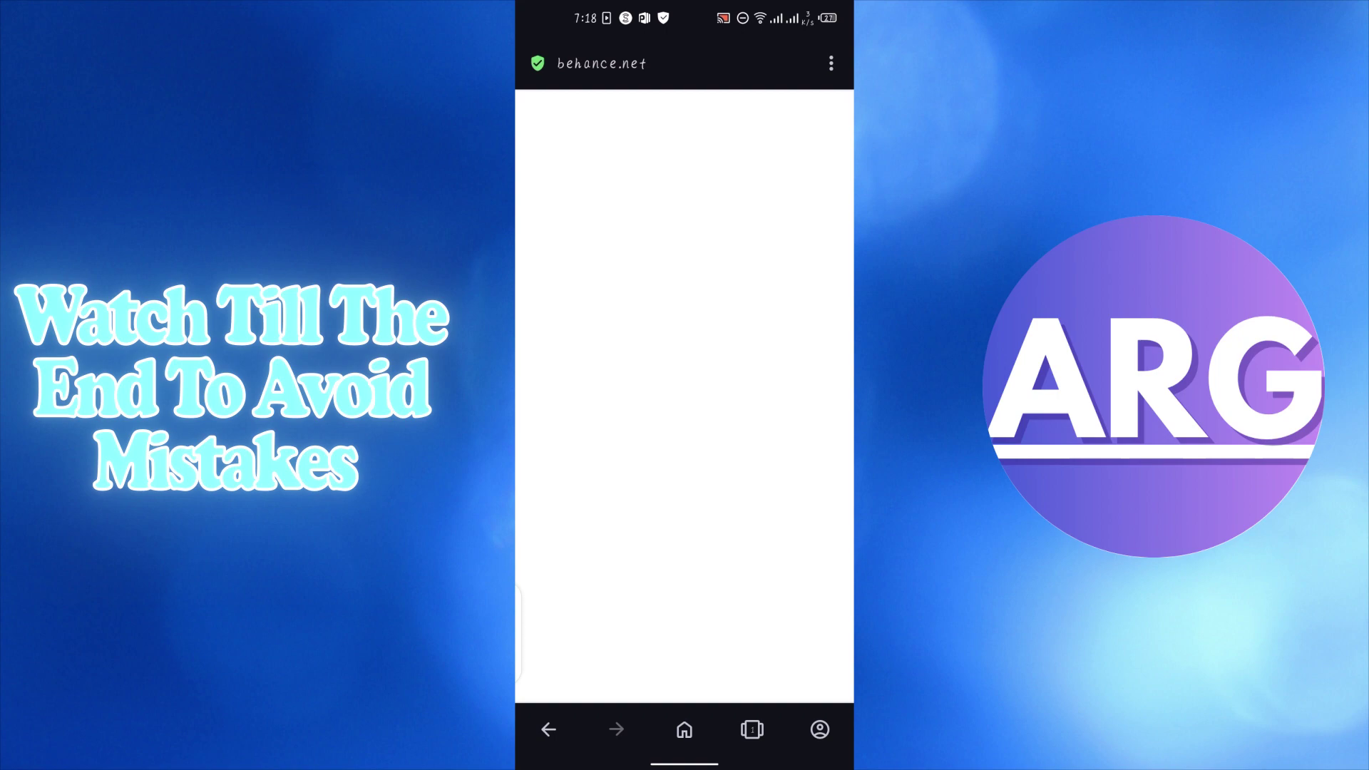
{"action": "scroll", "coordinate": [584, 389], "scroll_direction": "down", "scroll_amount": 5}
{"action": "scroll", "coordinate": [577, 422], "scroll_direction": "down", "scroll_amount": 5}
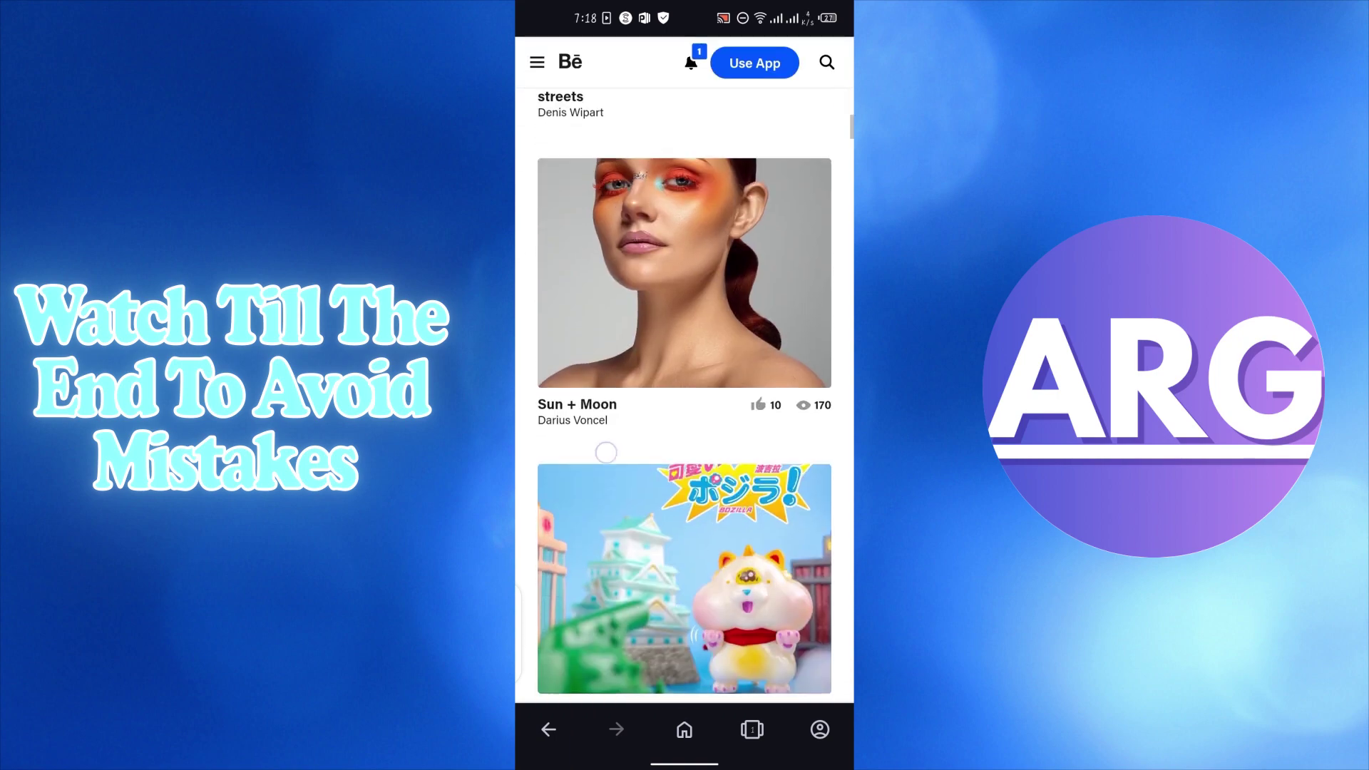
{"action": "scroll", "coordinate": [569, 342], "scroll_direction": "down", "scroll_amount": 5}
{"action": "scroll", "coordinate": [569, 341], "scroll_direction": "down", "scroll_amount": 3}
{"action": "scroll", "coordinate": [684, 428], "scroll_direction": "up", "scroll_amount": 1}
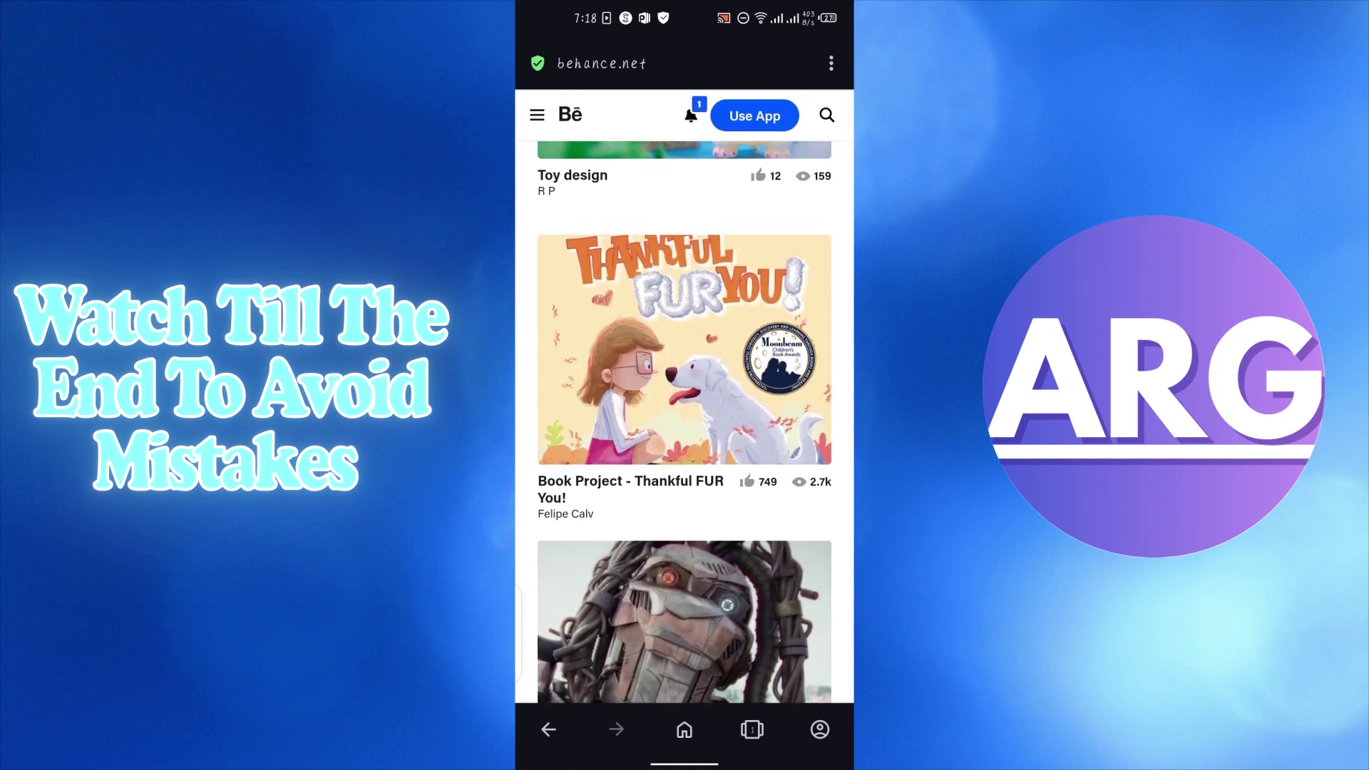
Open the 'Book Project - Thankful FUR You!' project from the Behance feed.
{"action": "left_click", "coordinate": [617, 395]}
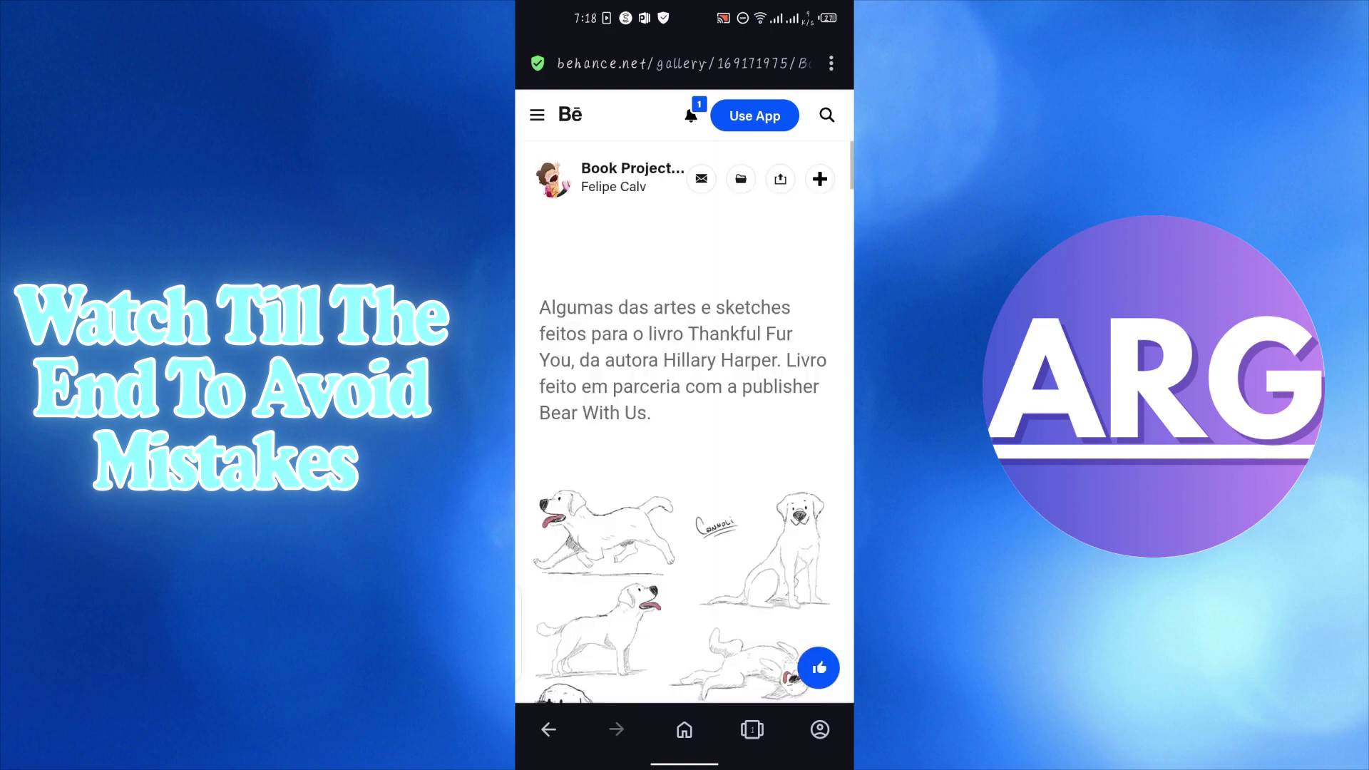
{"action": "scroll", "coordinate": [685, 428], "scroll_direction": "down", "scroll_amount": 5}
{"action": "scroll", "coordinate": [685, 428], "scroll_direction": "down", "scroll_amount": 5}
{"action": "scroll", "coordinate": [685, 428], "scroll_direction": "down", "scroll_amount": 5}
{"action": "scroll", "coordinate": [685, 428], "scroll_direction": "down", "scroll_amount": 10}
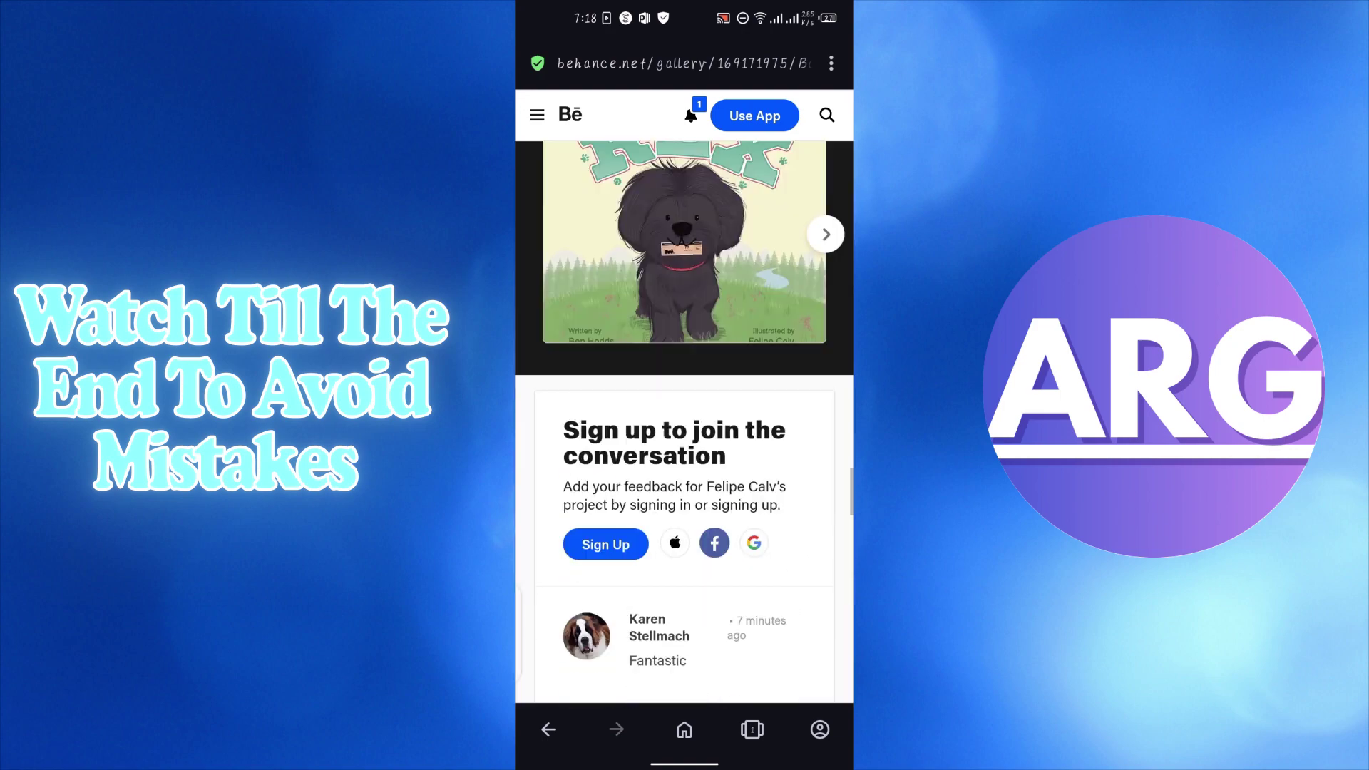
{"action": "scroll", "coordinate": [685, 428], "scroll_direction": "up", "scroll_amount": 15}
{"action": "scroll", "coordinate": [686, 429], "scroll_direction": "down", "scroll_amount": 1}
{"action": "scroll", "coordinate": [685, 428], "scroll_direction": "down", "scroll_amount": 2}
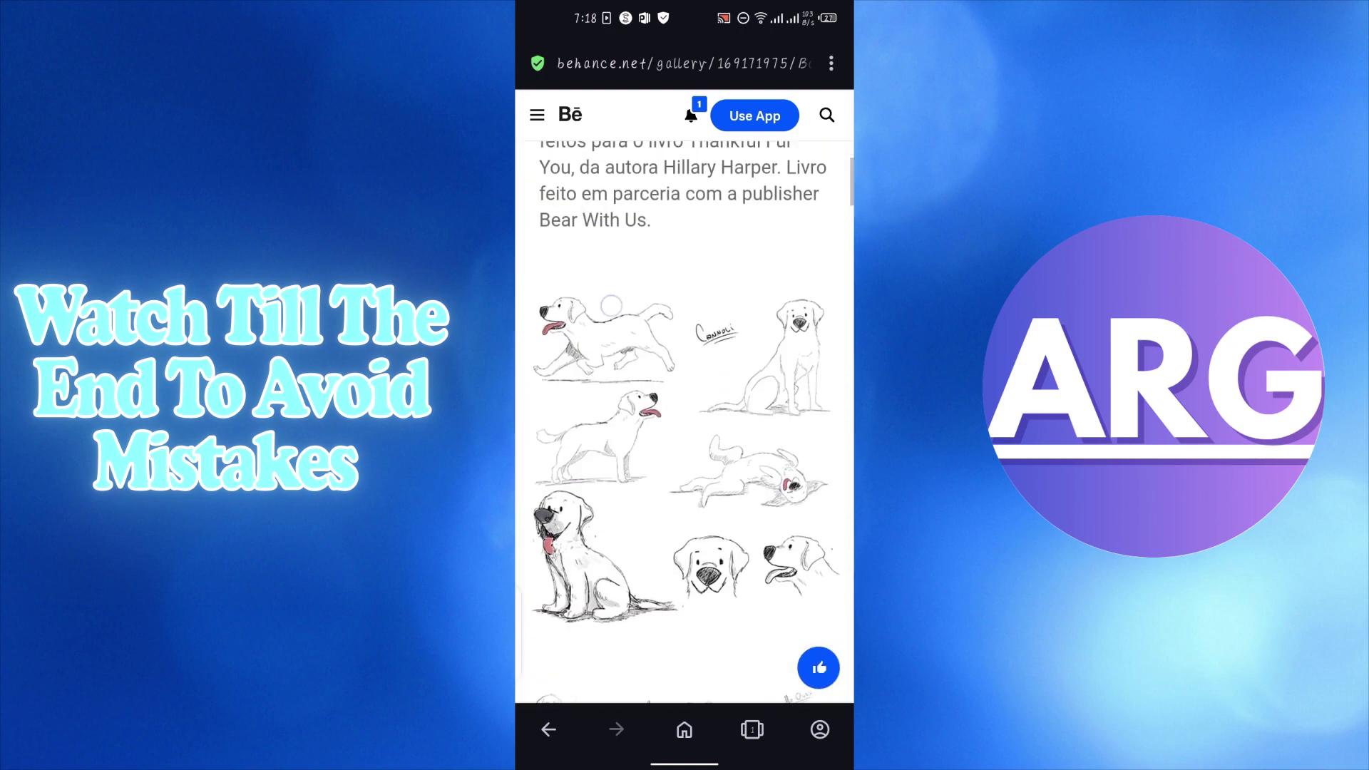
{"action": "scroll", "coordinate": [686, 427], "scroll_direction": "down", "scroll_amount": 5}
Start Save as PDF for the project page and review its orientation and margins.
{"action": "left_click", "coordinate": [832, 63]}
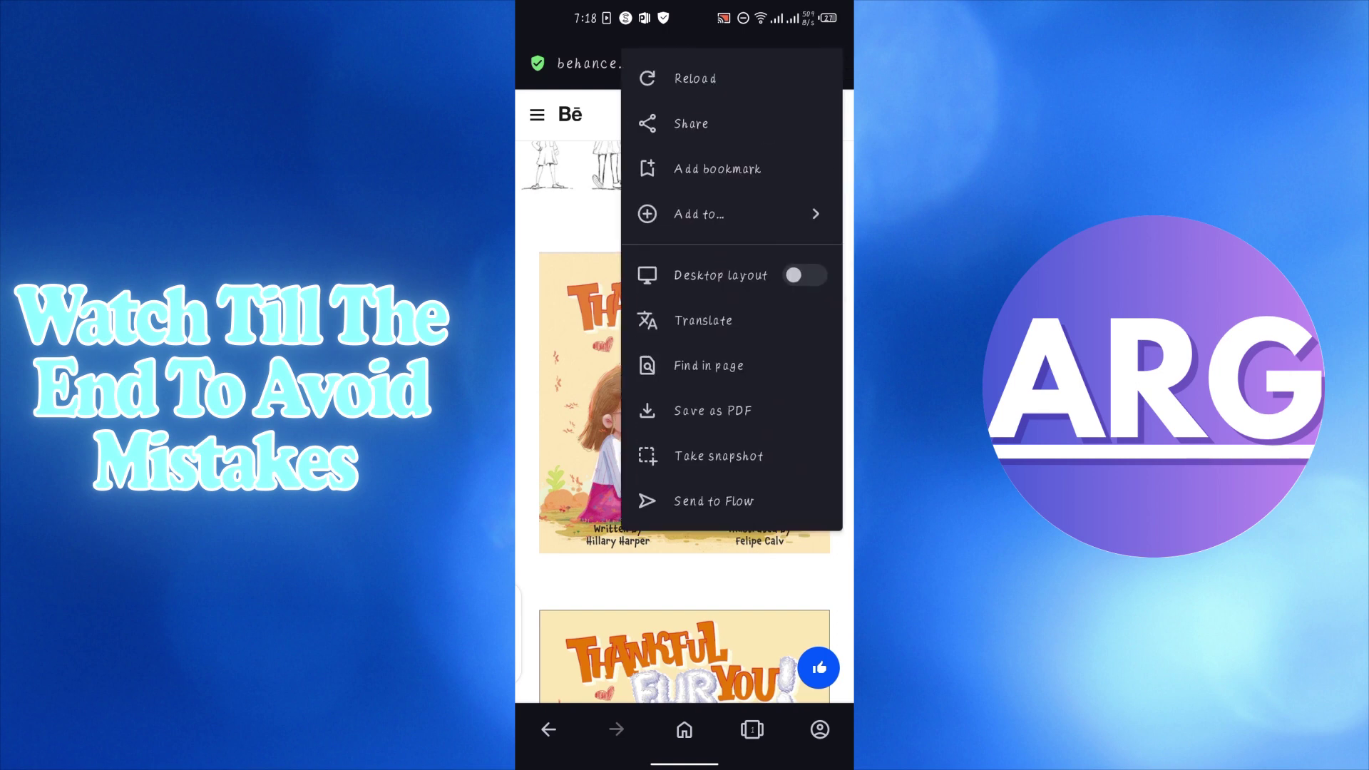
{"action": "left_click", "coordinate": [683, 420]}
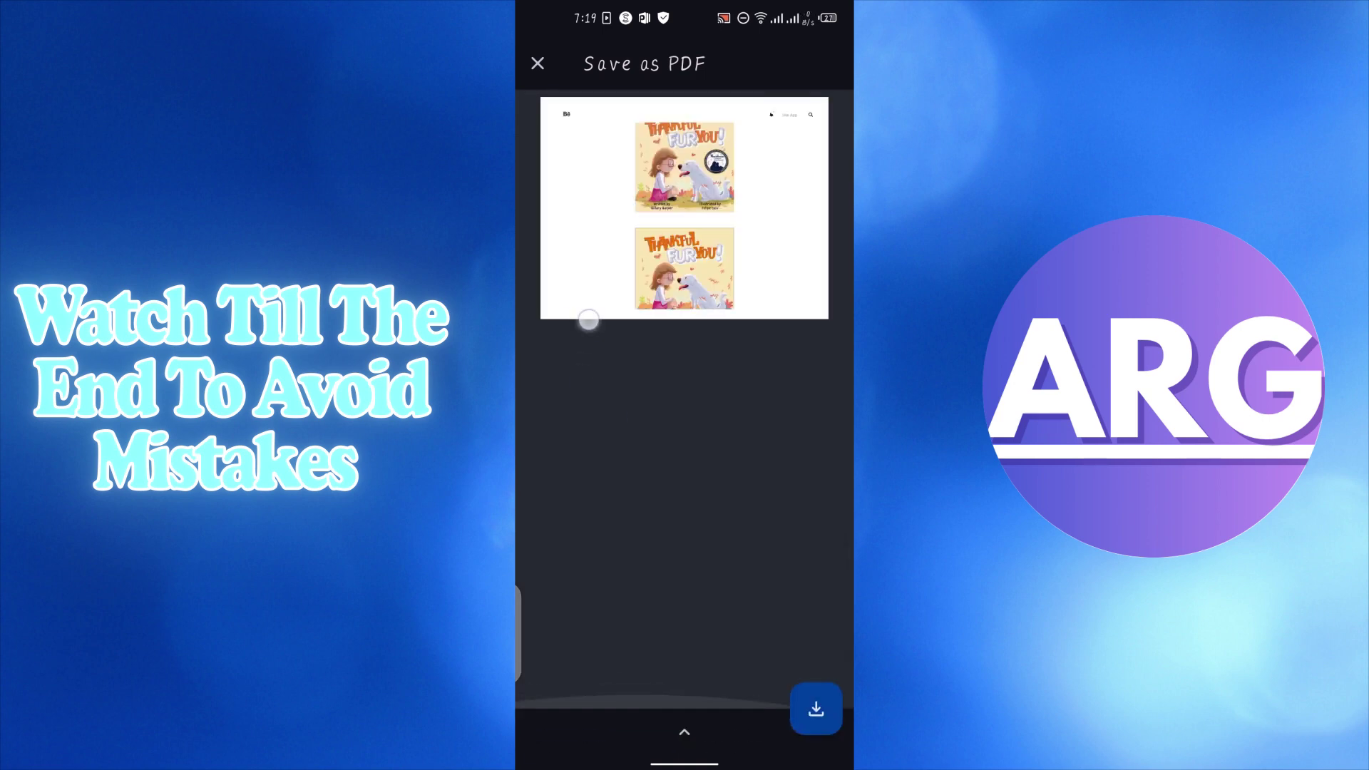
{"action": "left_click", "coordinate": [739, 658]}
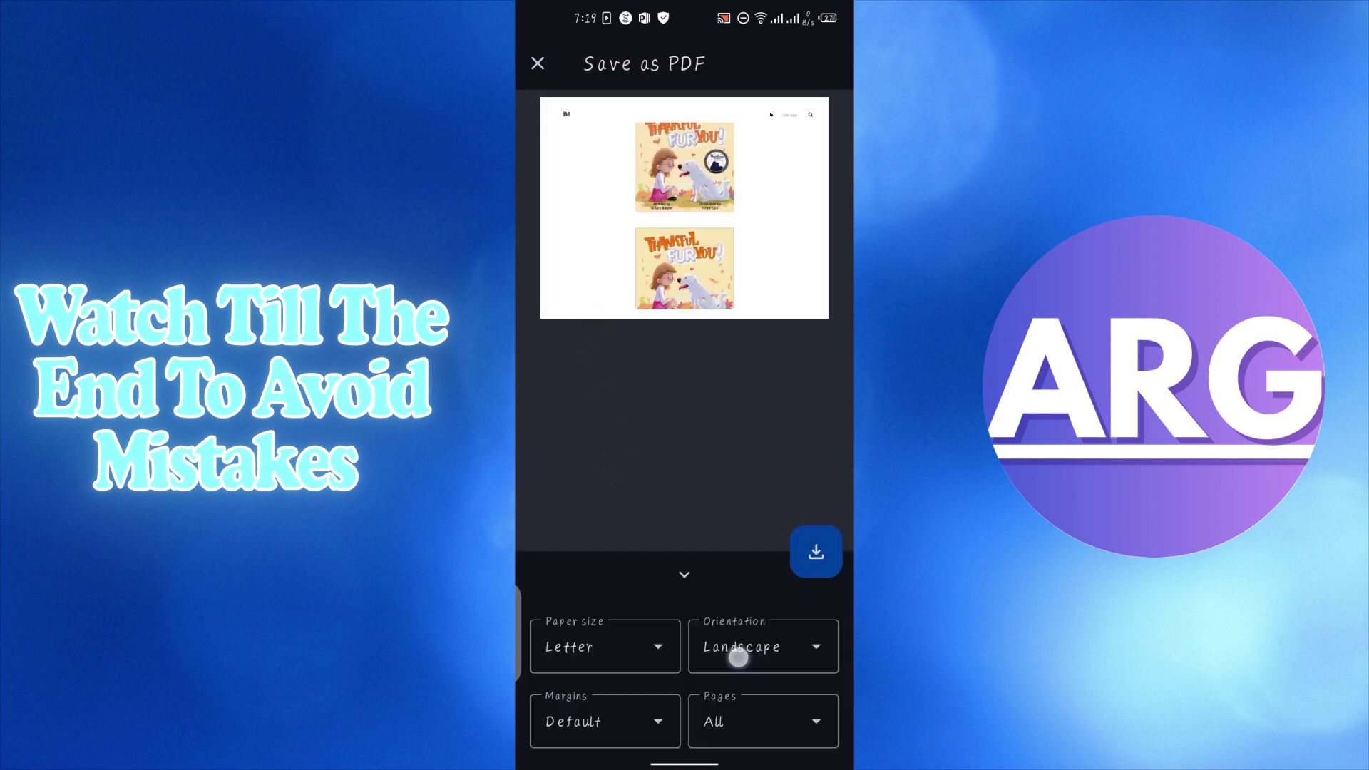
{"action": "left_click", "coordinate": [589, 723]}
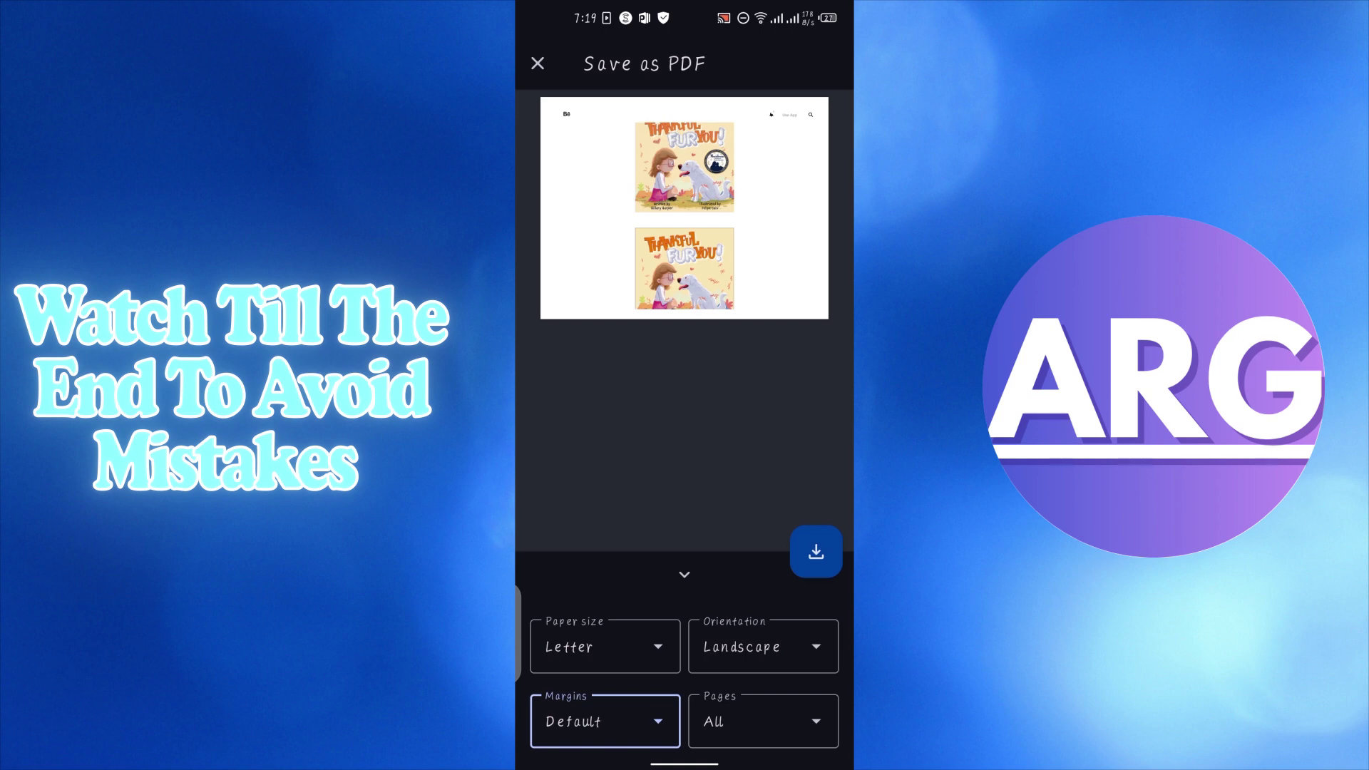
Download the project PDF, allowing storage access.
{"action": "left_click", "coordinate": [815, 551]}
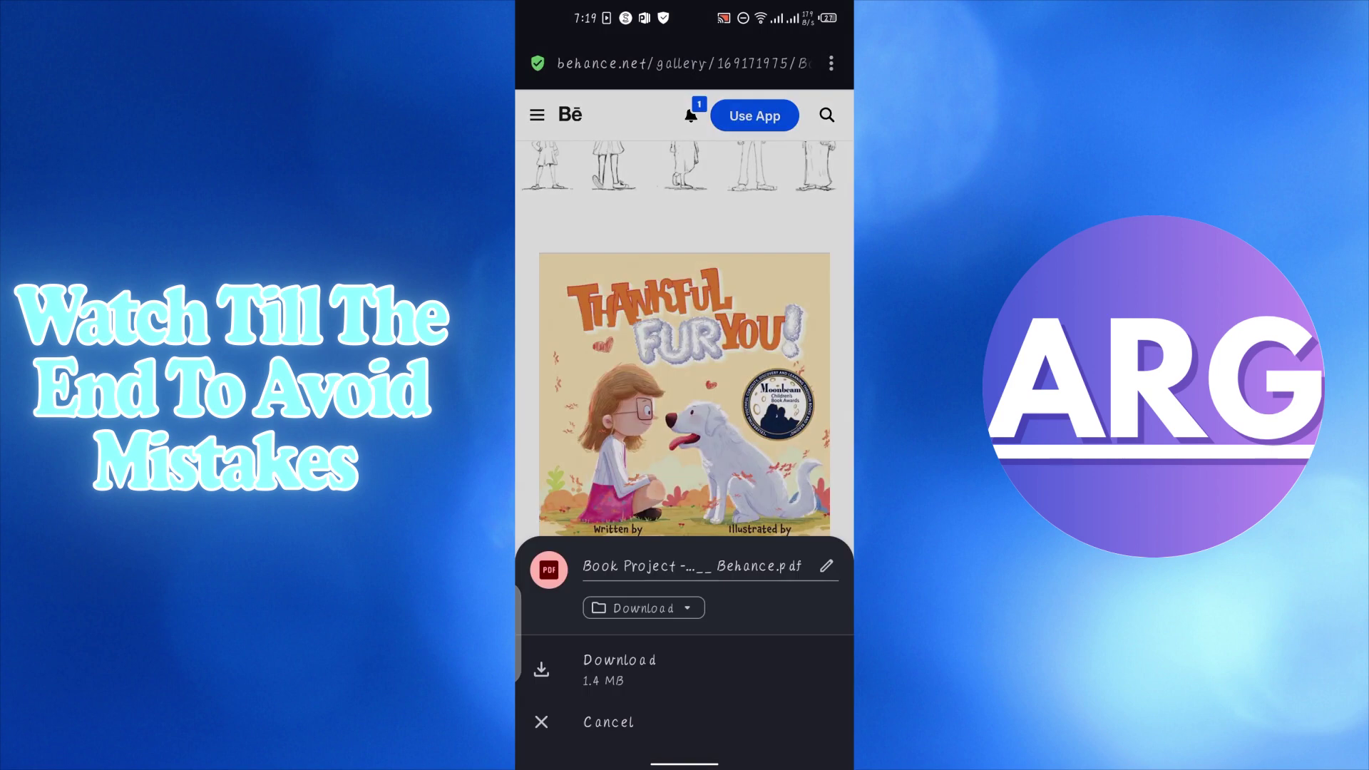
{"action": "left_click", "coordinate": [620, 669]}
{"action": "left_click", "coordinate": [685, 440]}
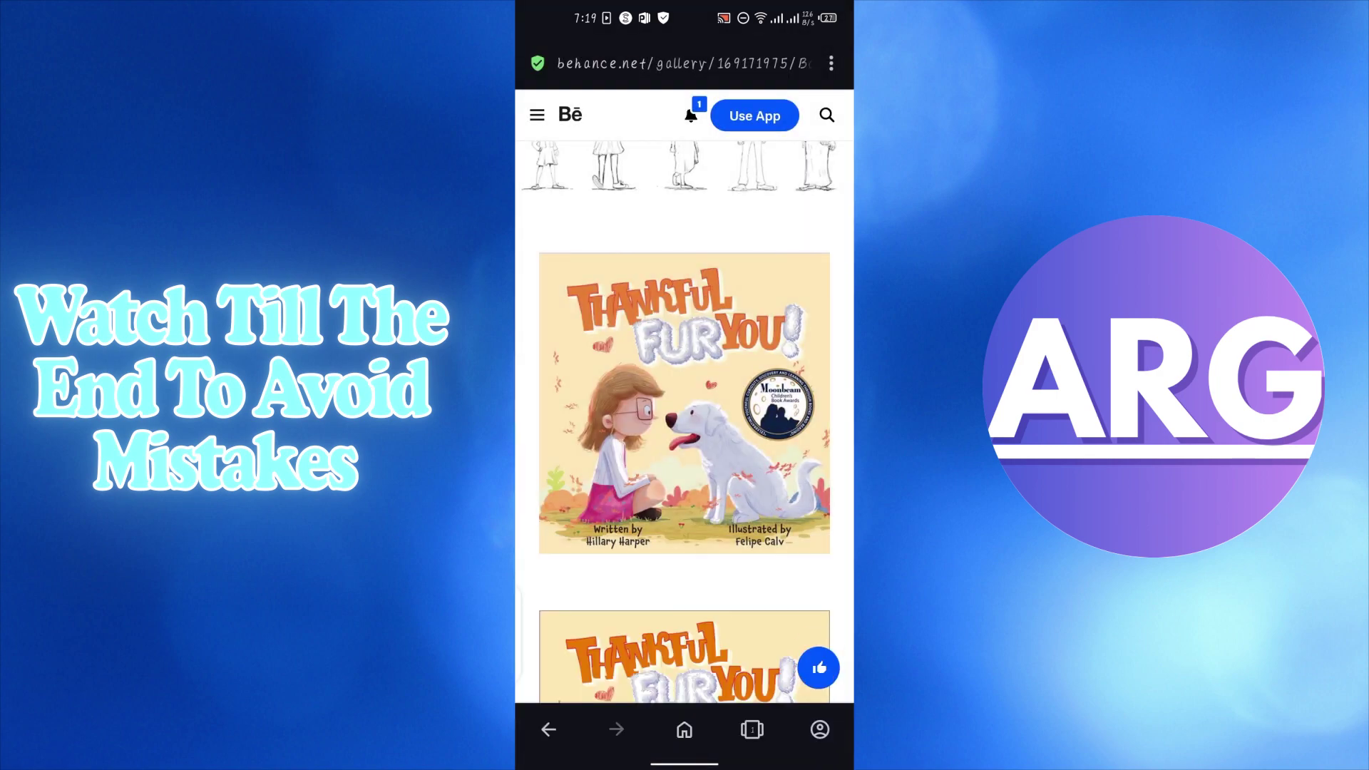
Open the downloaded Behance project PDF from Opera's Downloads list.
{"action": "left_click", "coordinate": [819, 730]}
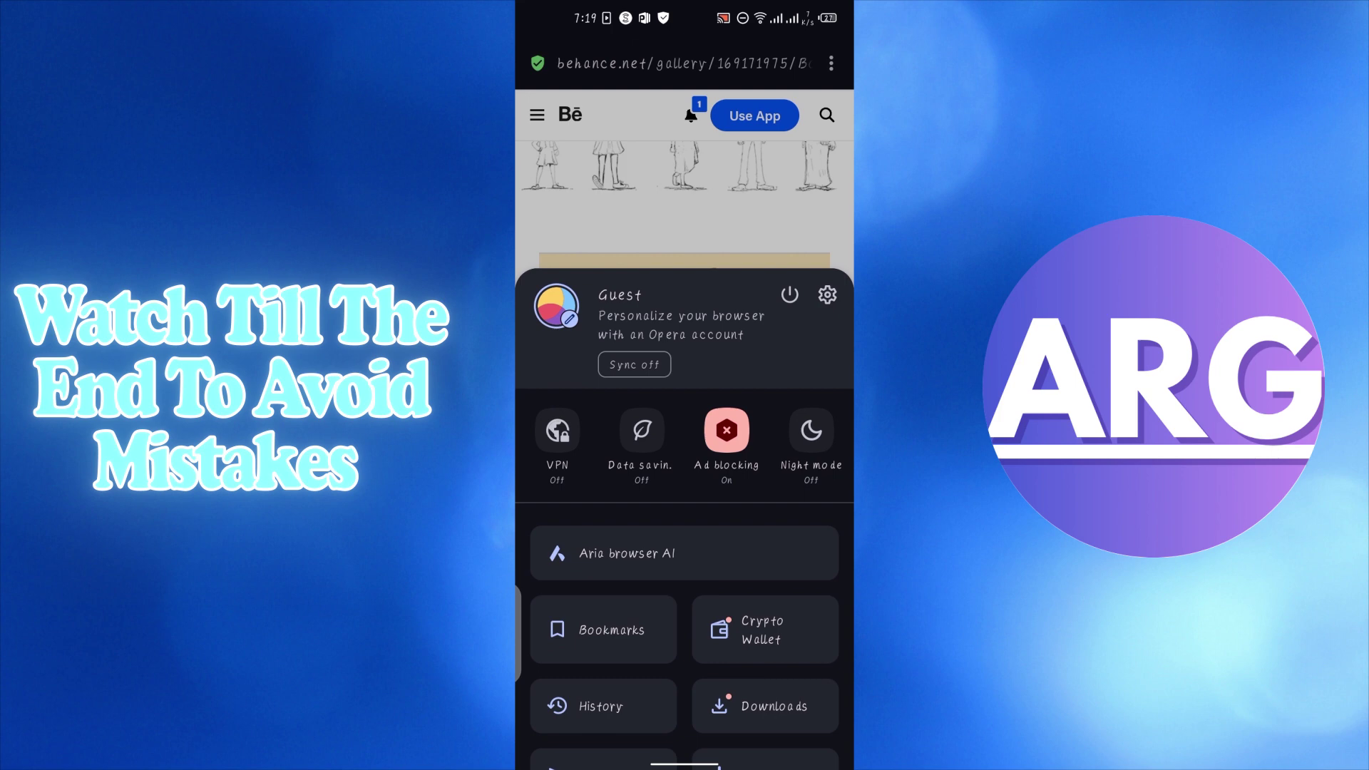
{"action": "left_click", "coordinate": [763, 601]}
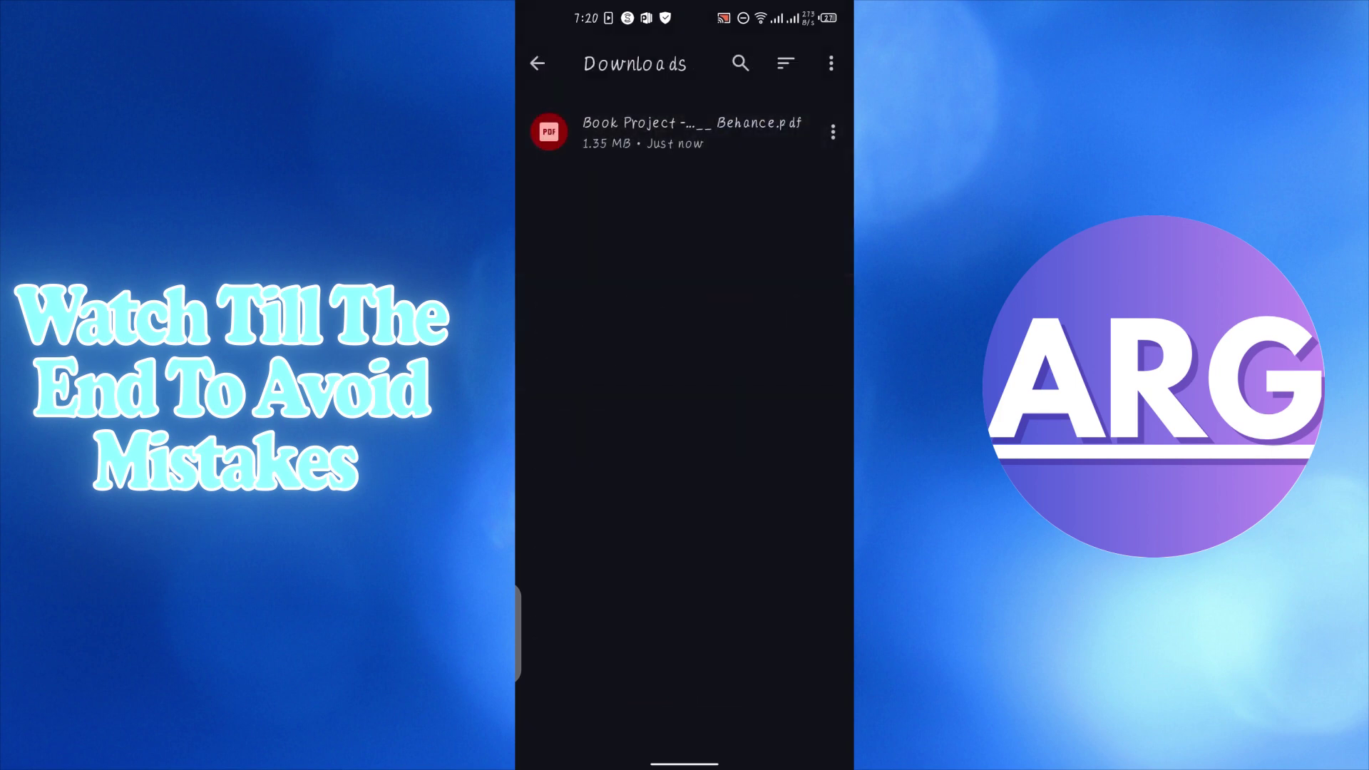
{"action": "left_click", "coordinate": [690, 131]}
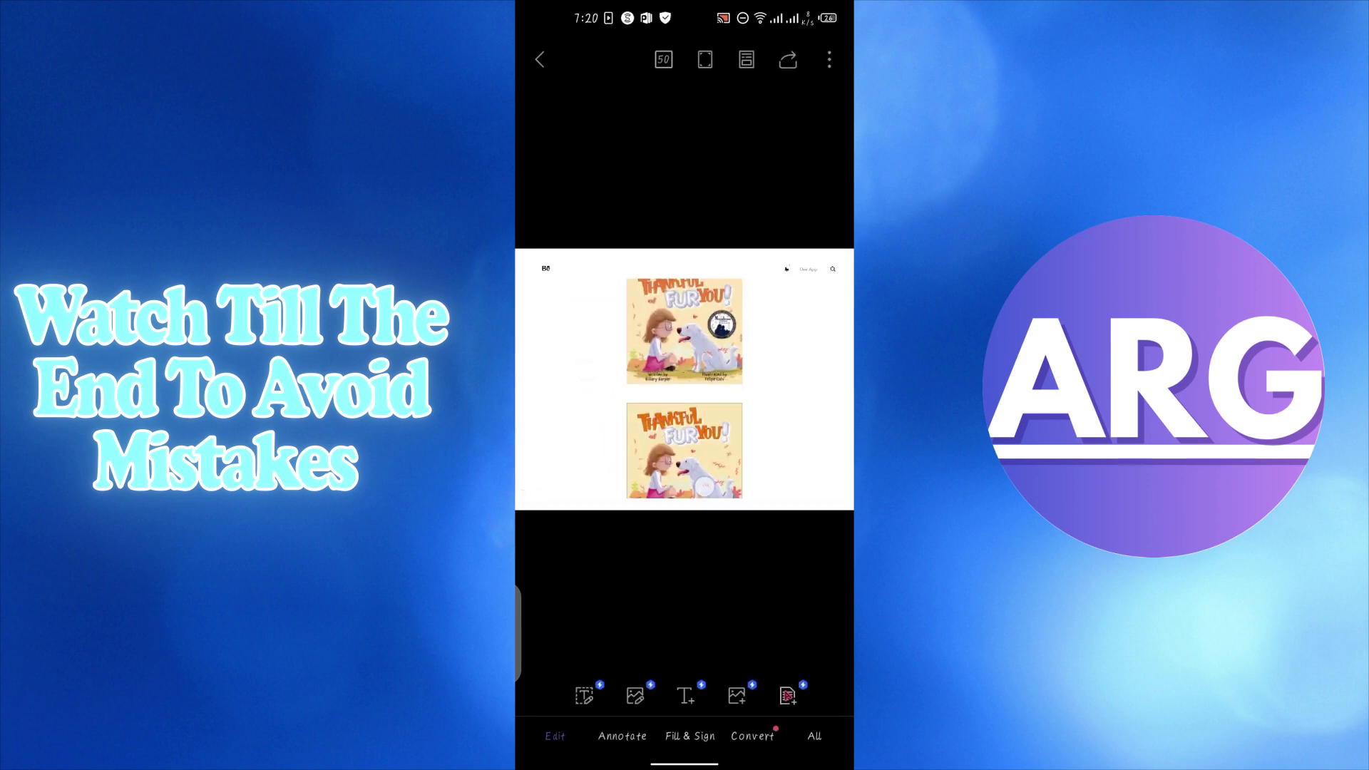
{"action": "scroll", "coordinate": [684, 380], "scroll_direction": "up", "scroll_amount": 2}
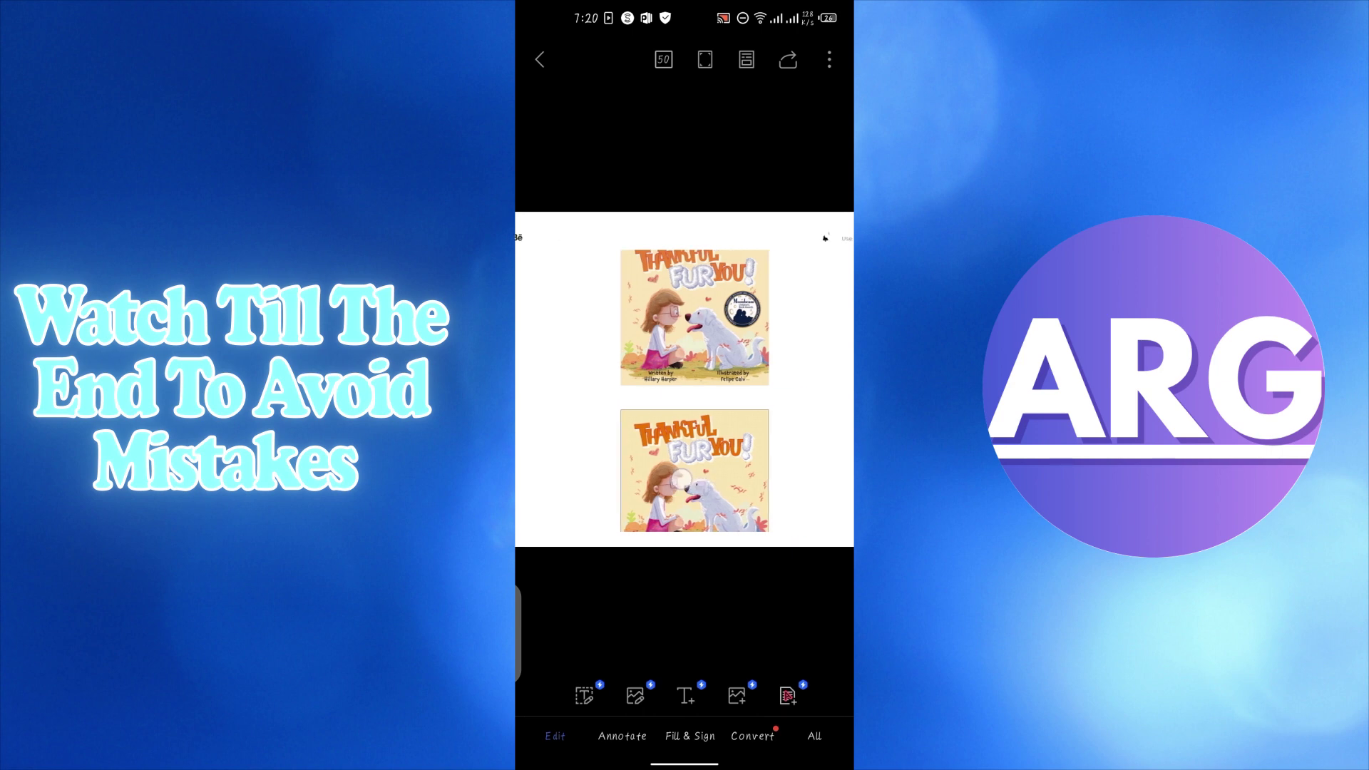